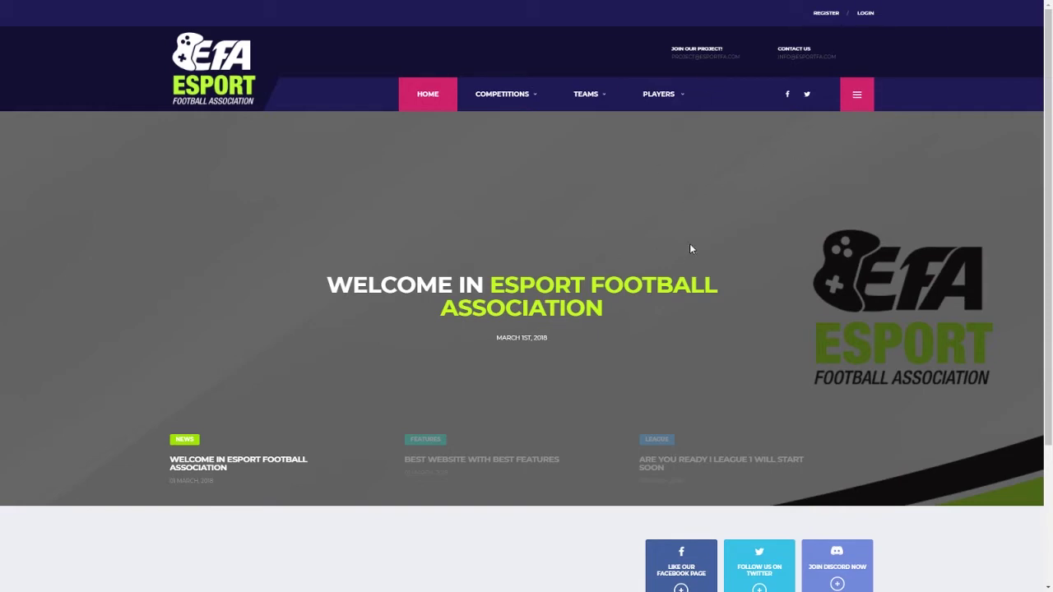
Step: Open the registration form and fill the username and email from the autofill suggestions
click(825, 13)
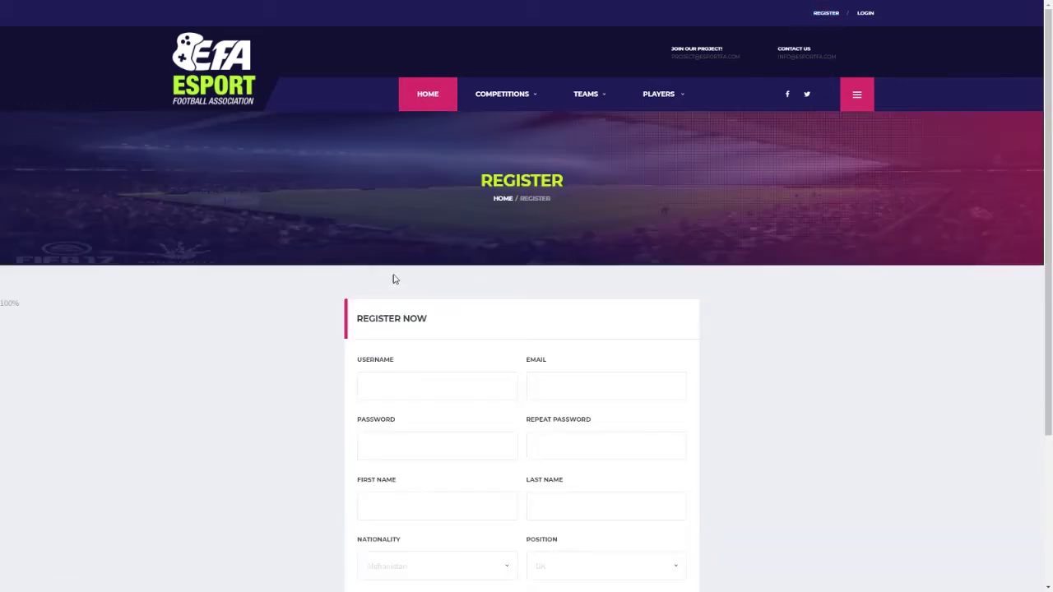
scroll(399, 272, down, 2)
scroll(402, 268, down, 1)
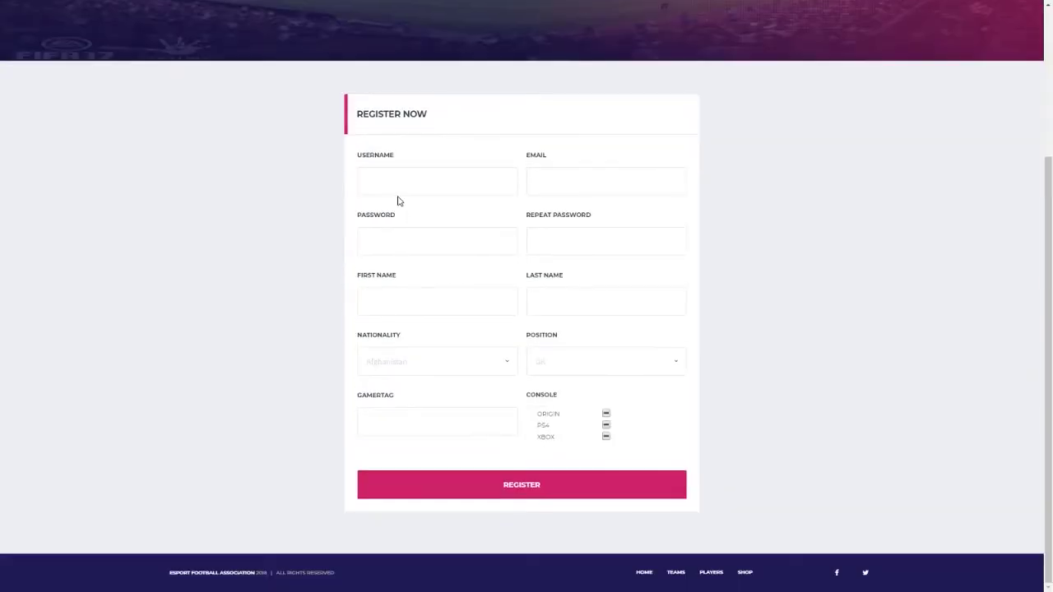
click(398, 190)
click(412, 203)
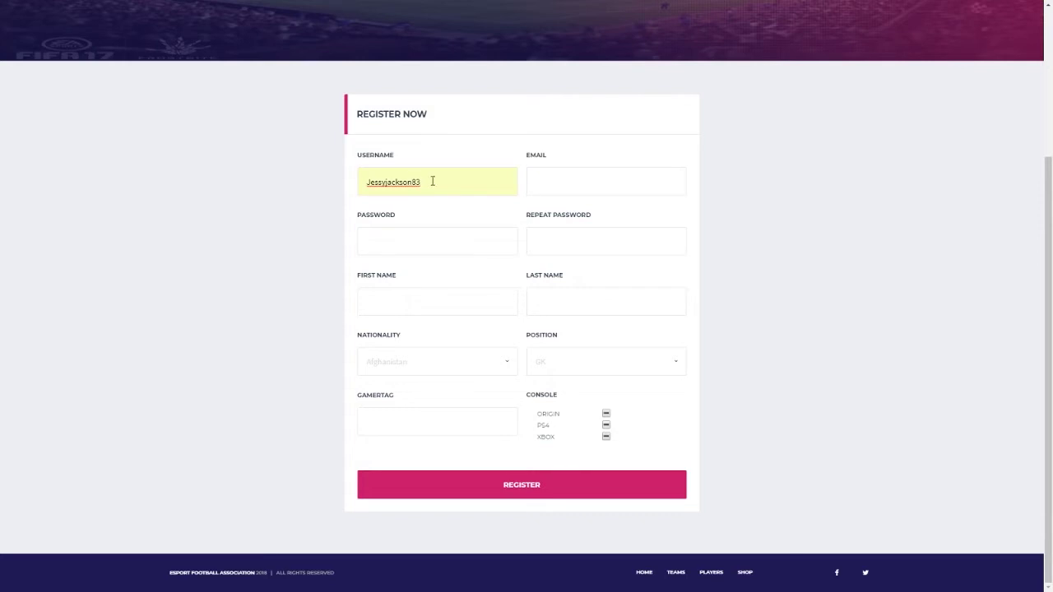
click(560, 187)
click(565, 203)
Step: Enter the account password twice, then the player's first name
click(382, 242)
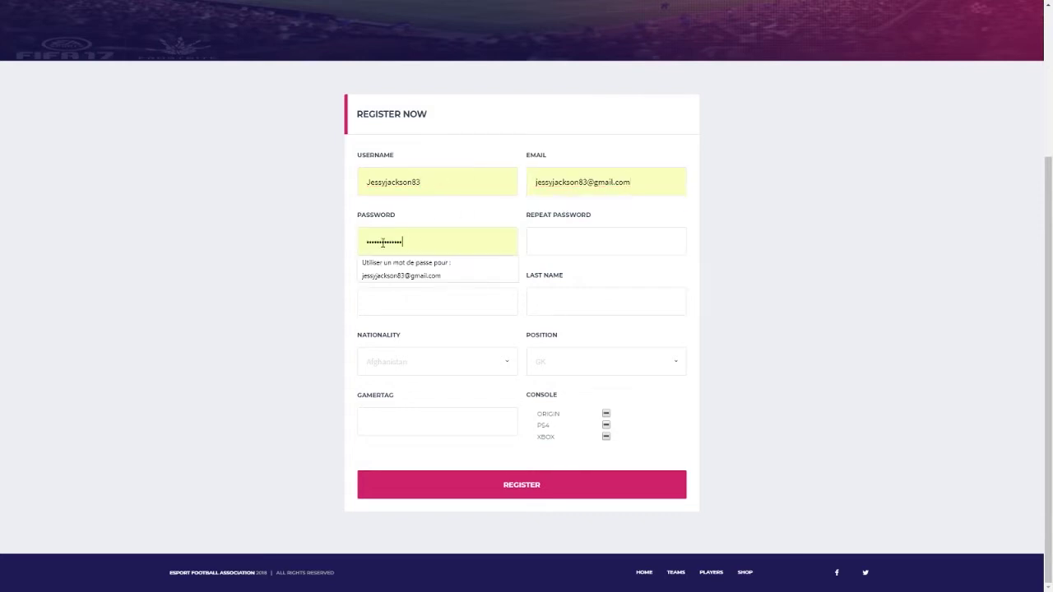
double_click(383, 242)
text(••••••••••)
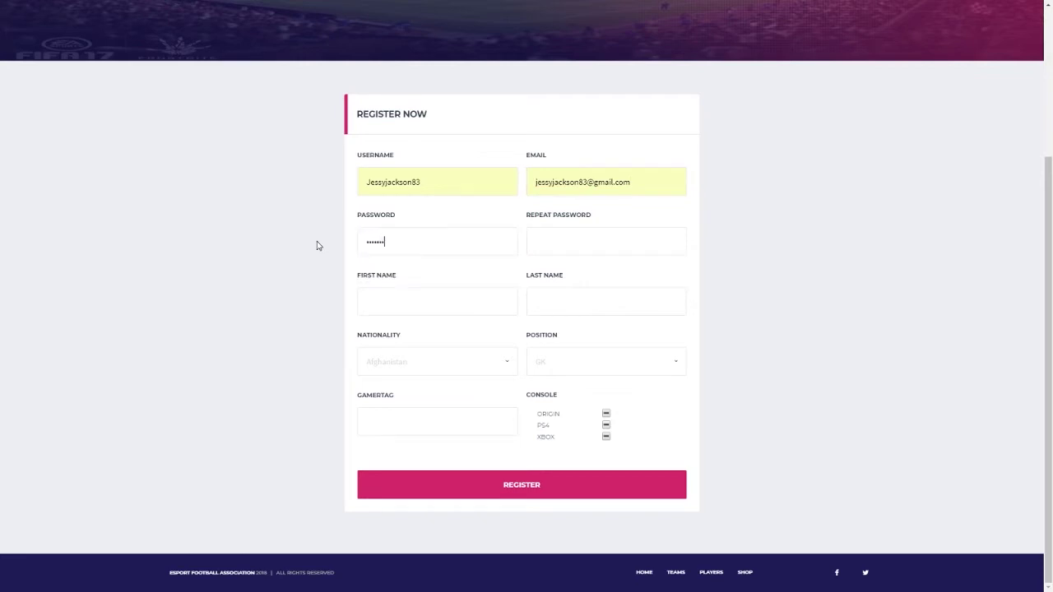
text(••••)
click(565, 241)
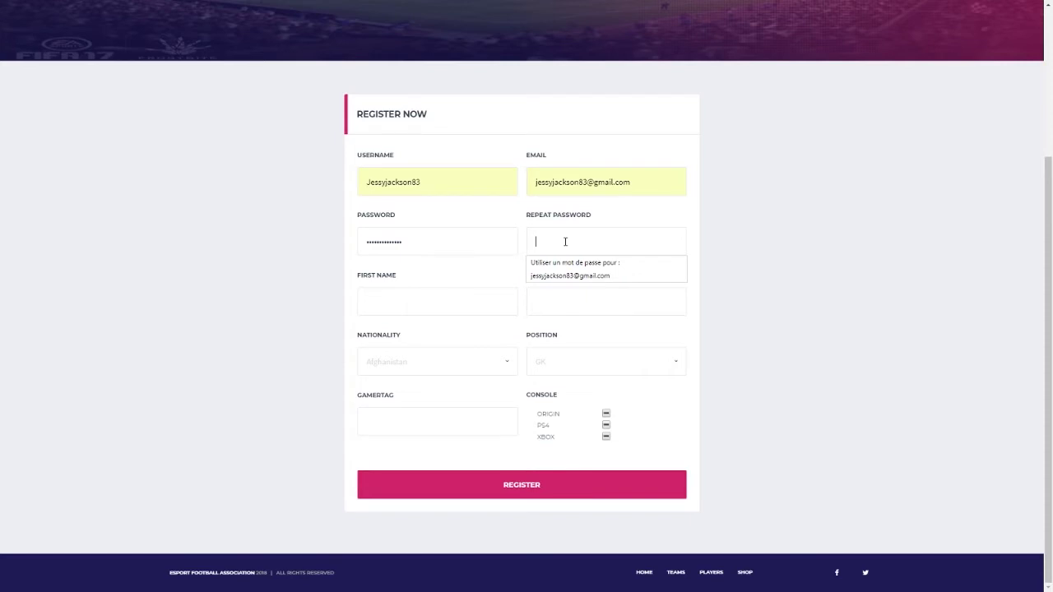
text(•••••••••••)
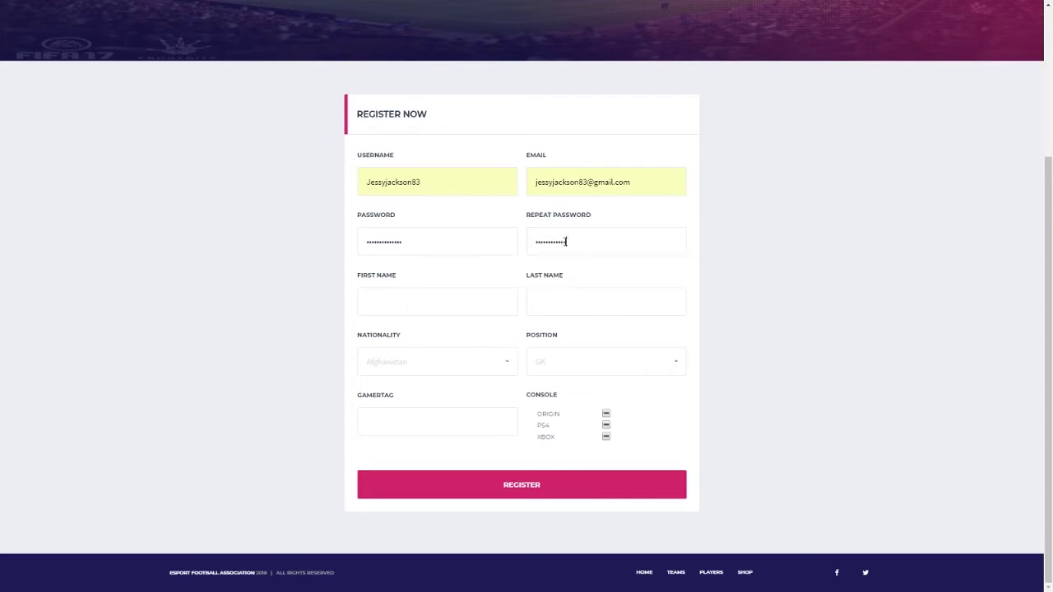
click(378, 293)
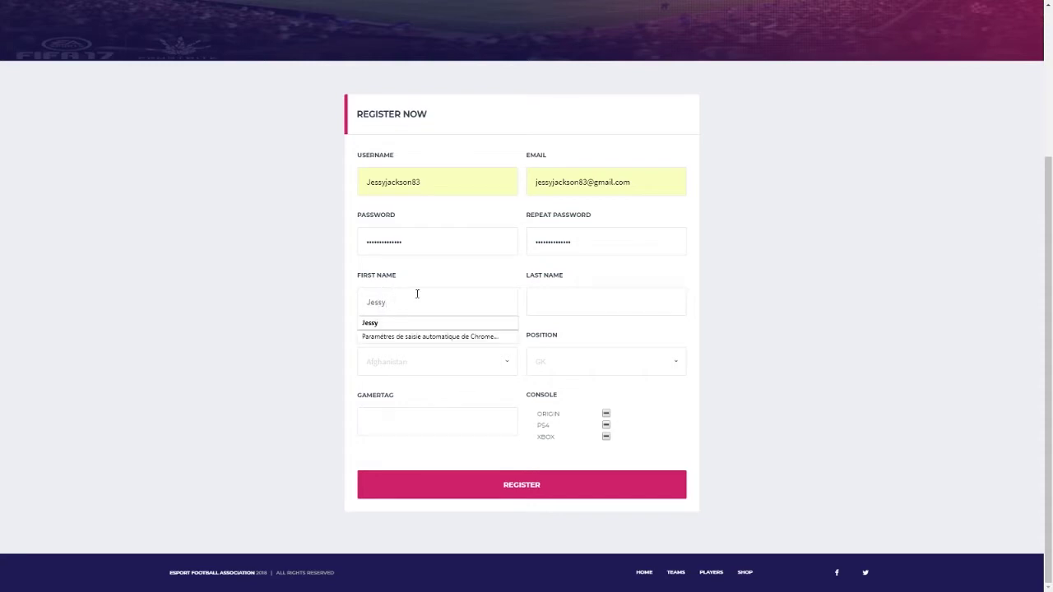
Step: Enter the player's last name, set nationality to France and position to CM
click(569, 306)
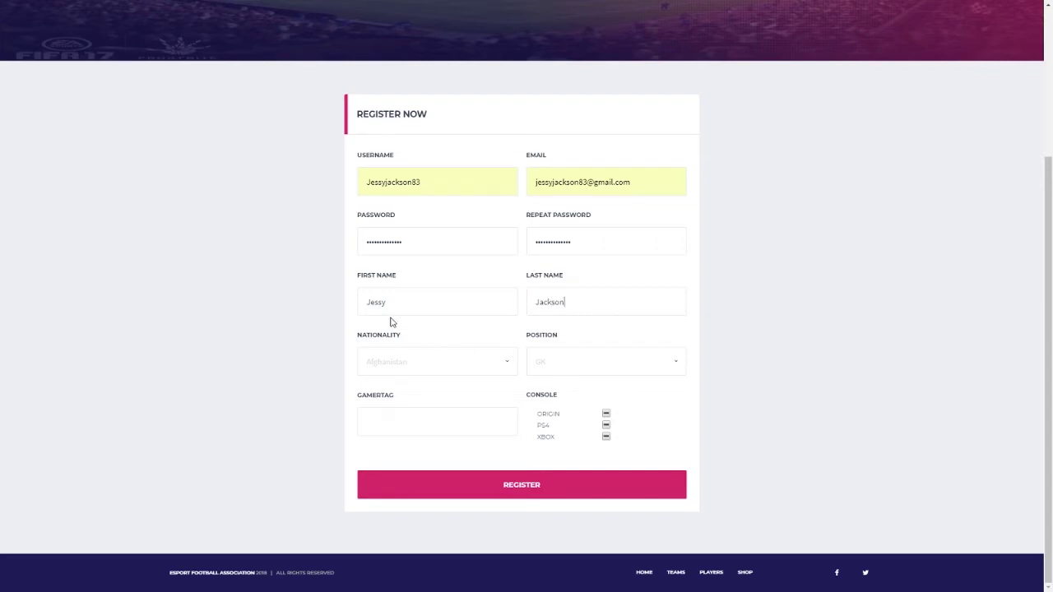
click(417, 362)
key(f)
key(r)
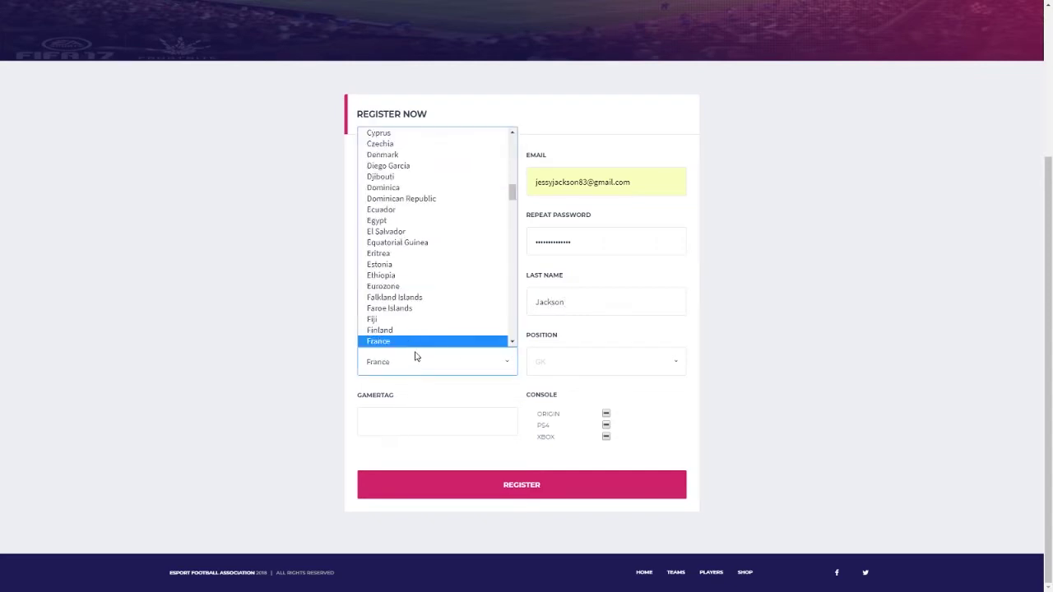
click(400, 342)
click(590, 369)
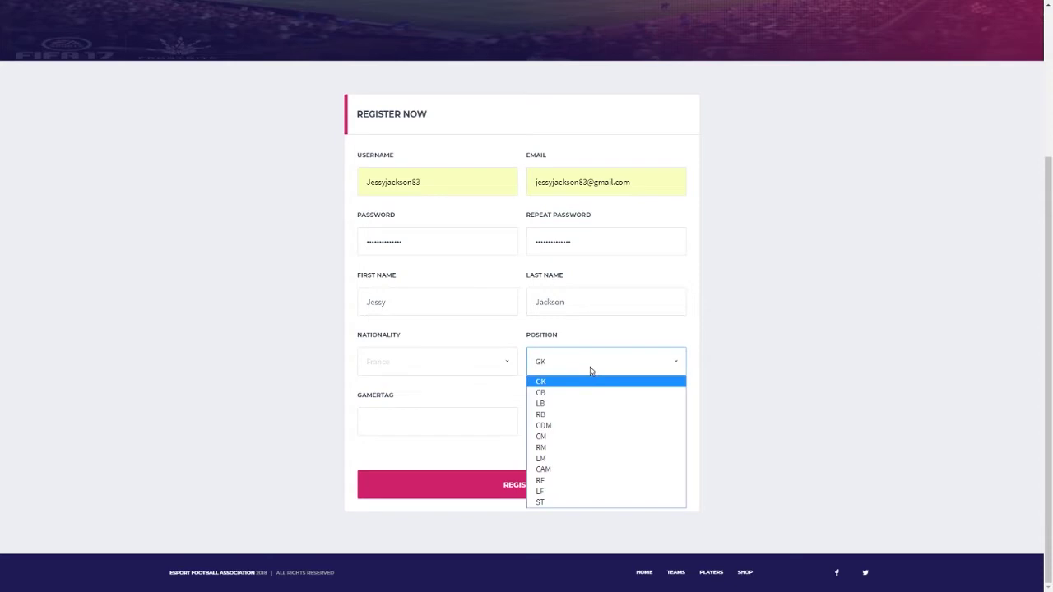
key(Down)
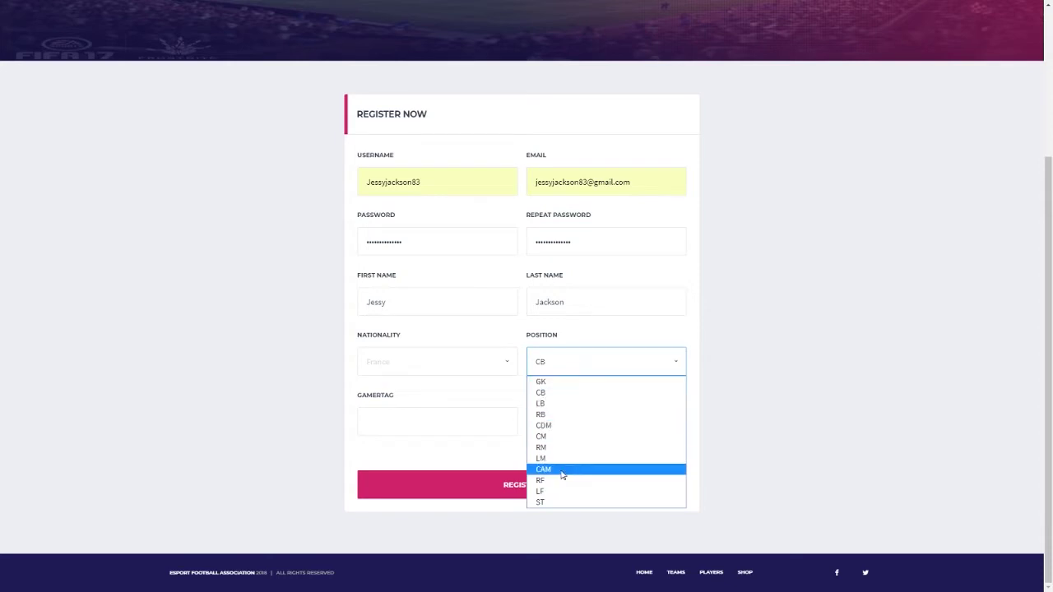
click(556, 437)
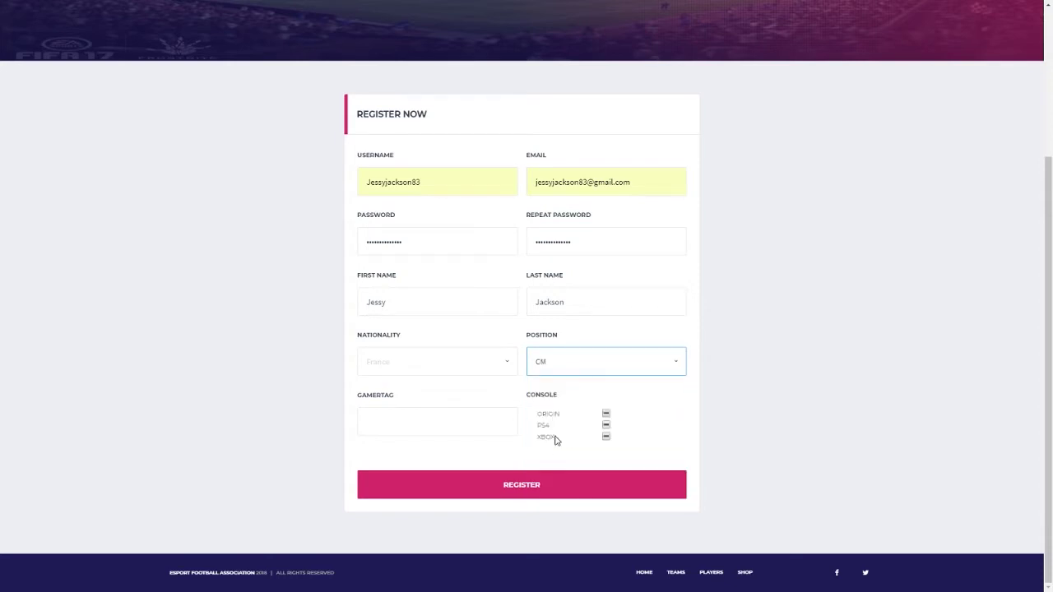
click(262, 418)
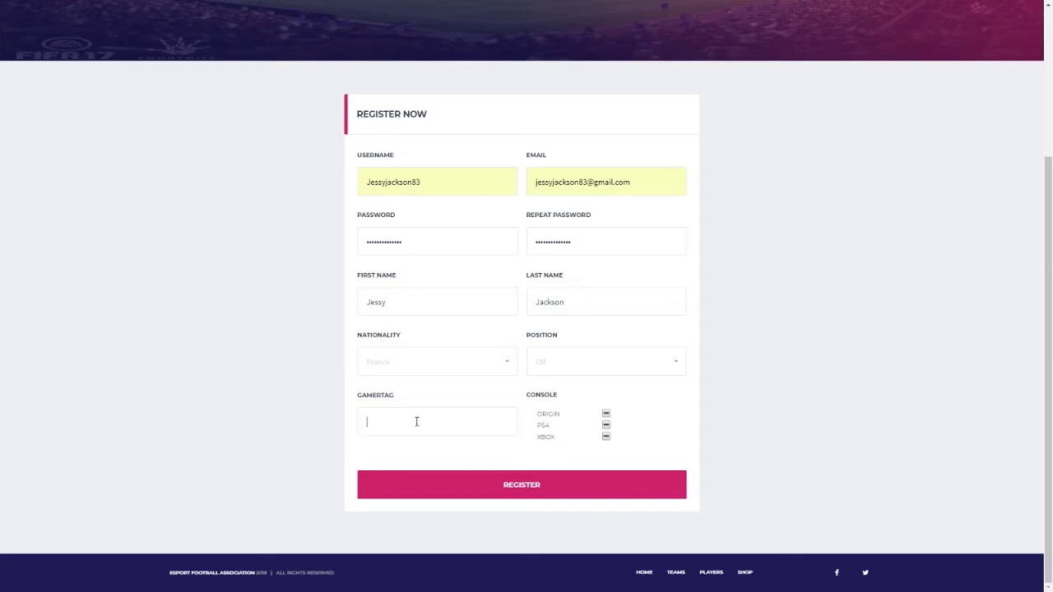
Step: Enter the player's gamertag, select PS4 as console, and submit the registration
click(416, 421)
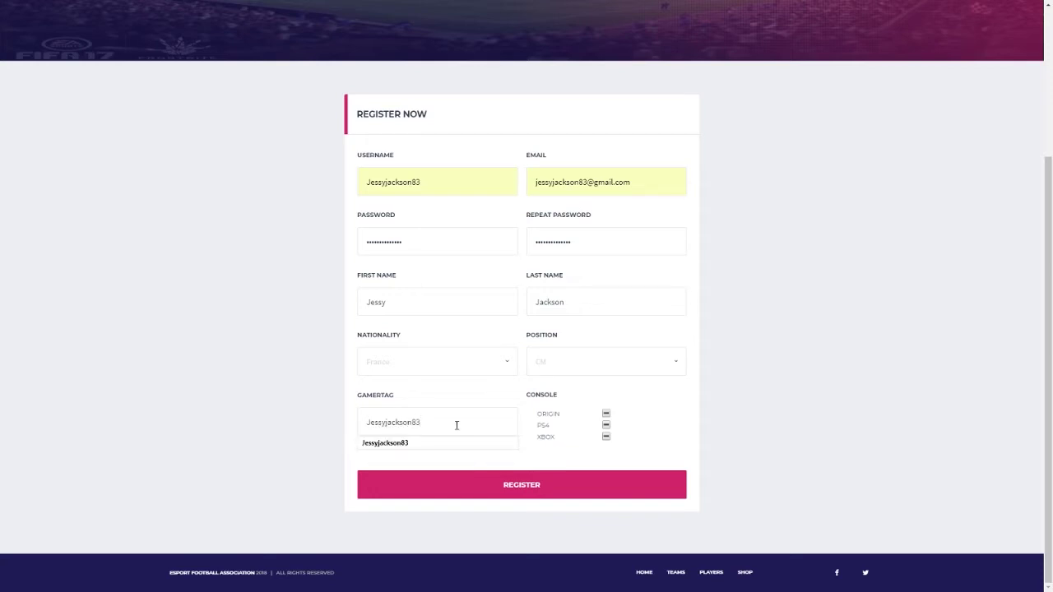
click(607, 425)
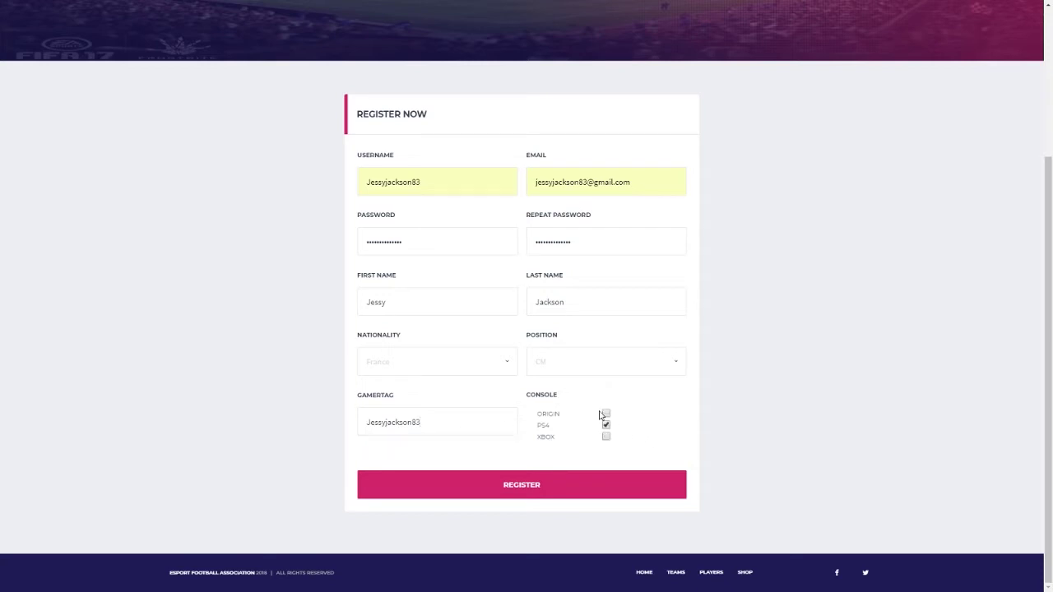
click(547, 484)
click(498, 486)
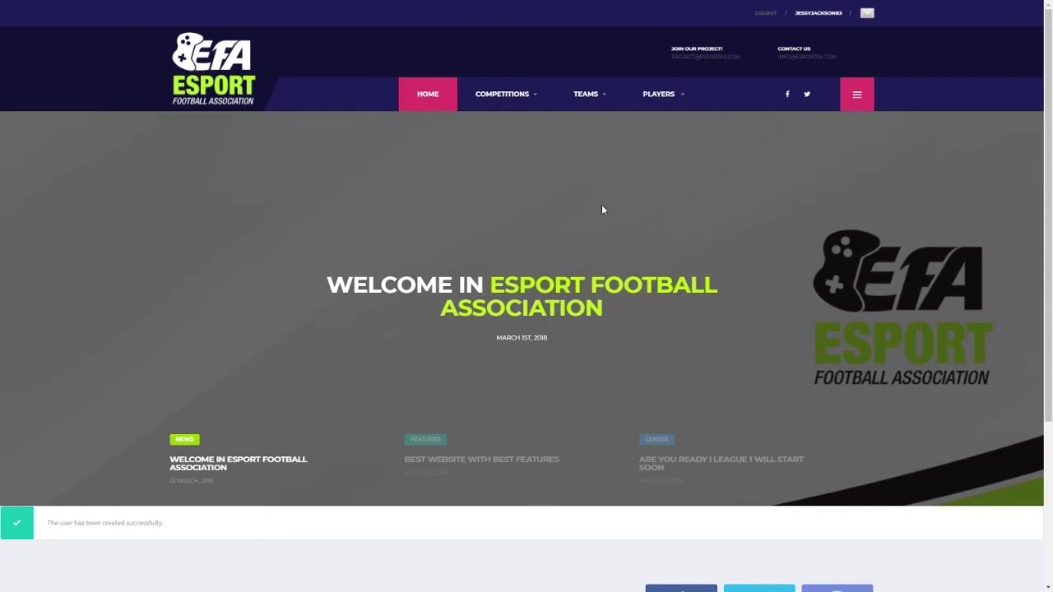
Step: Go to PLAYERS > My Player > Overview to view the new player's profile
mouse_move(663, 96)
mouse_move(669, 127)
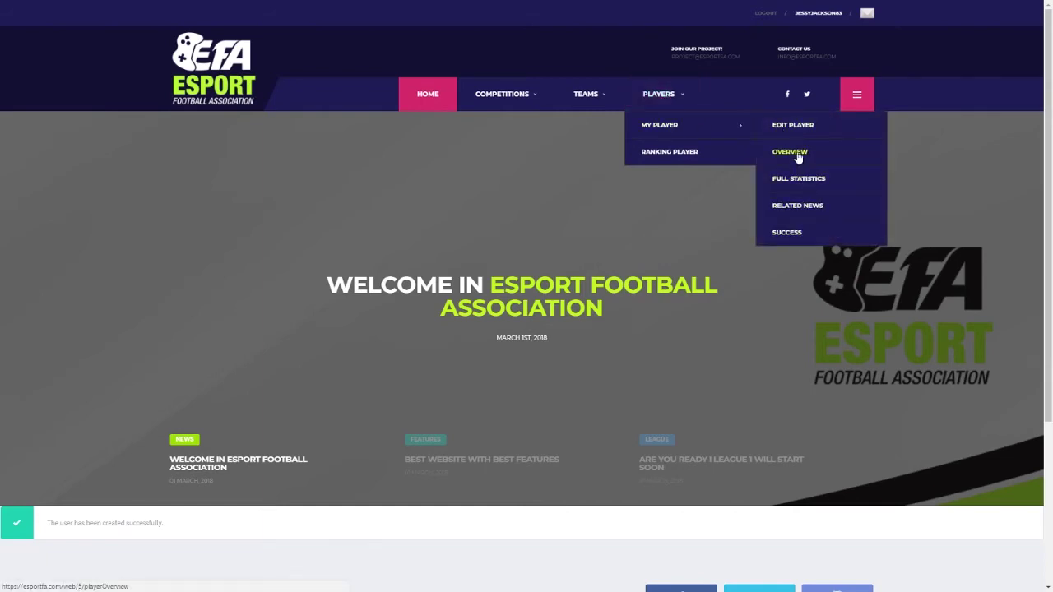
click(797, 156)
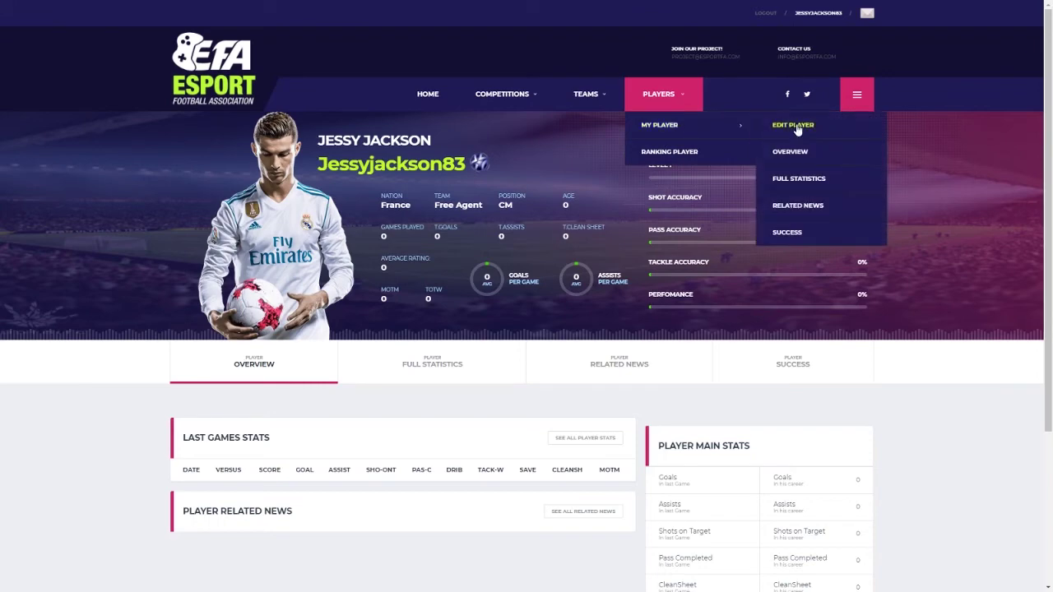
click(815, 15)
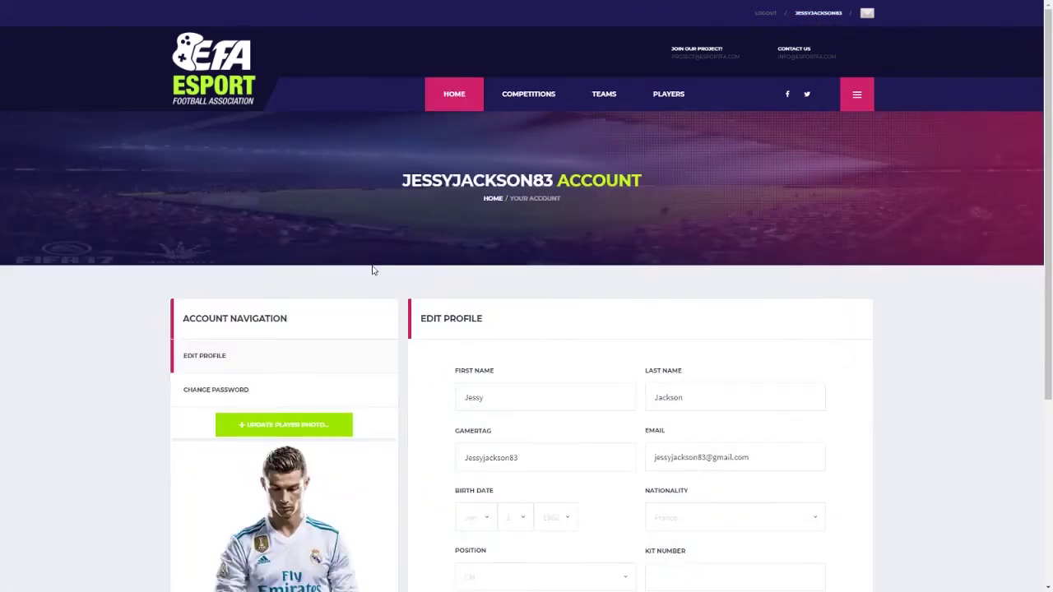
scroll(118, 282, down, 2)
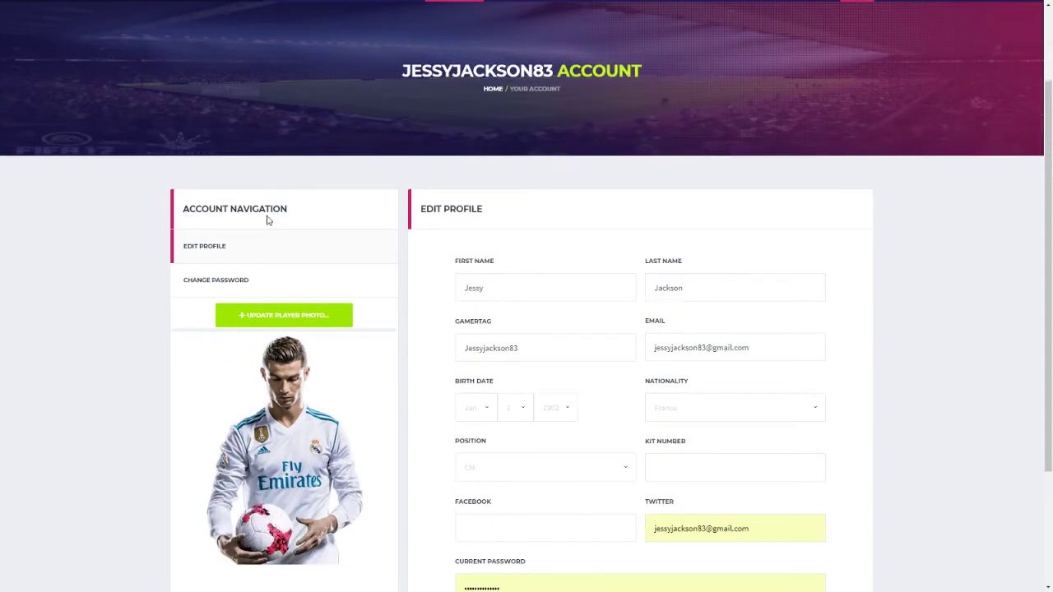
scroll(265, 219, down, 2)
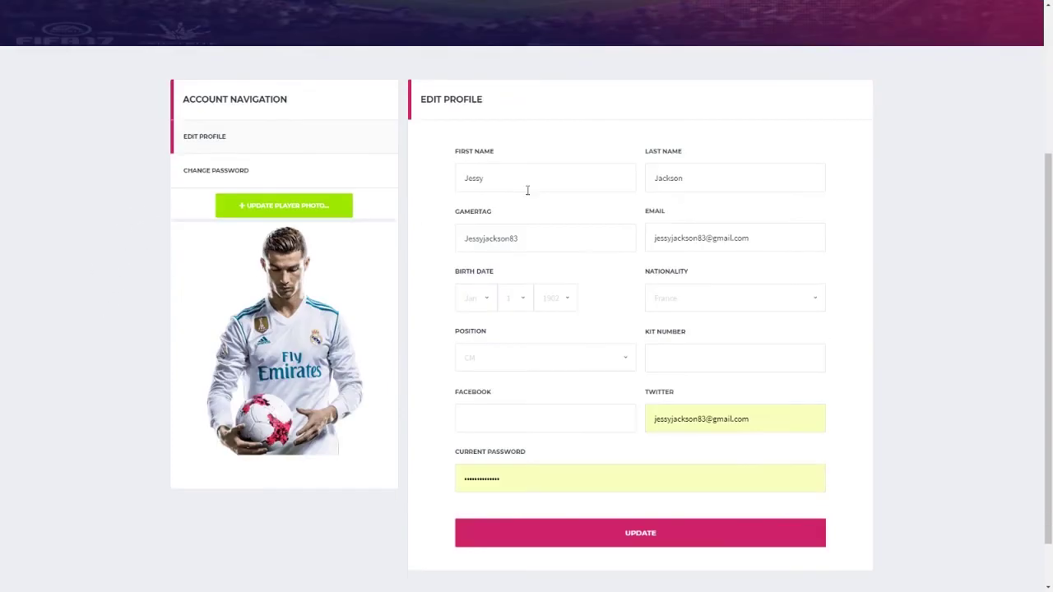
click(490, 301)
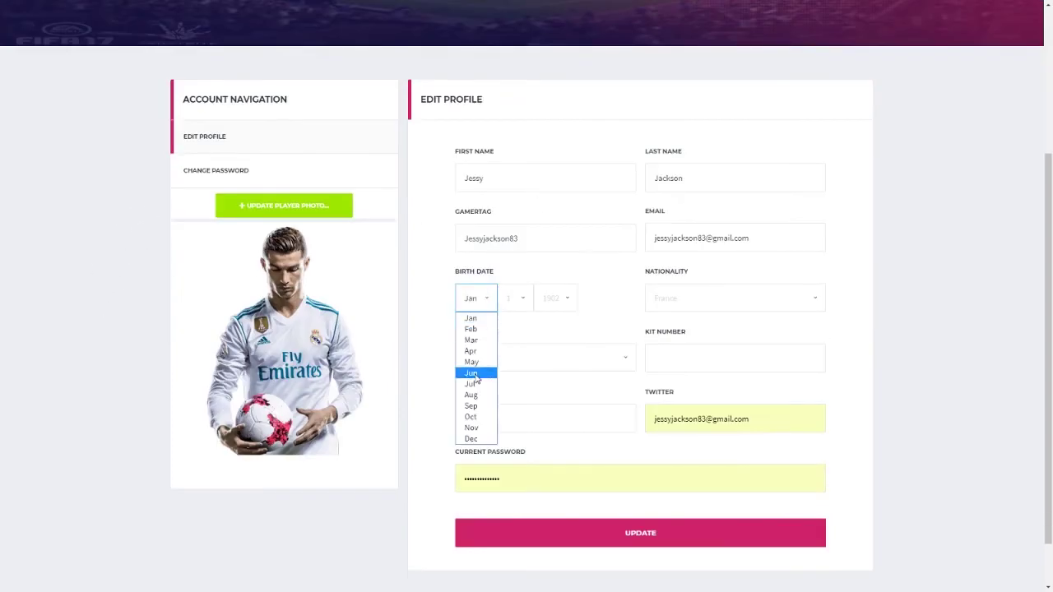
click(477, 440)
click(523, 297)
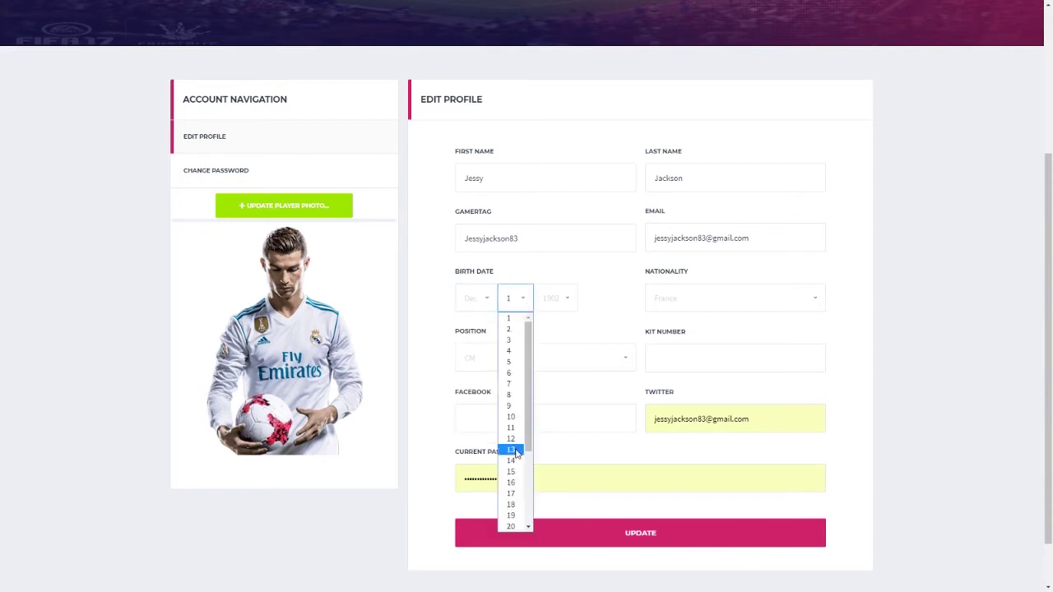
click(510, 396)
click(567, 298)
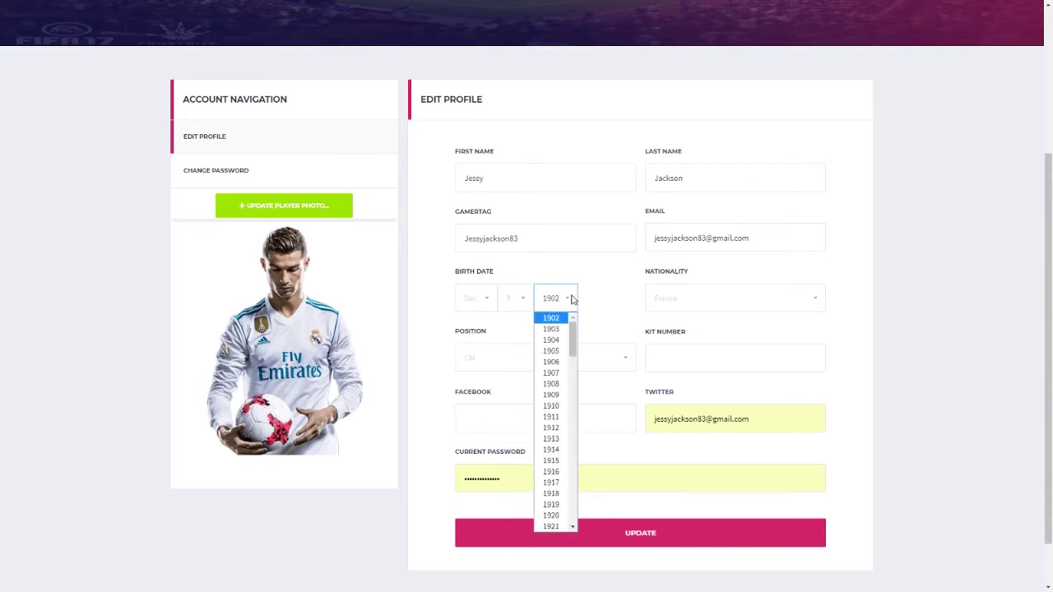
scroll(549, 420, down, 6)
scroll(549, 460, down, 4)
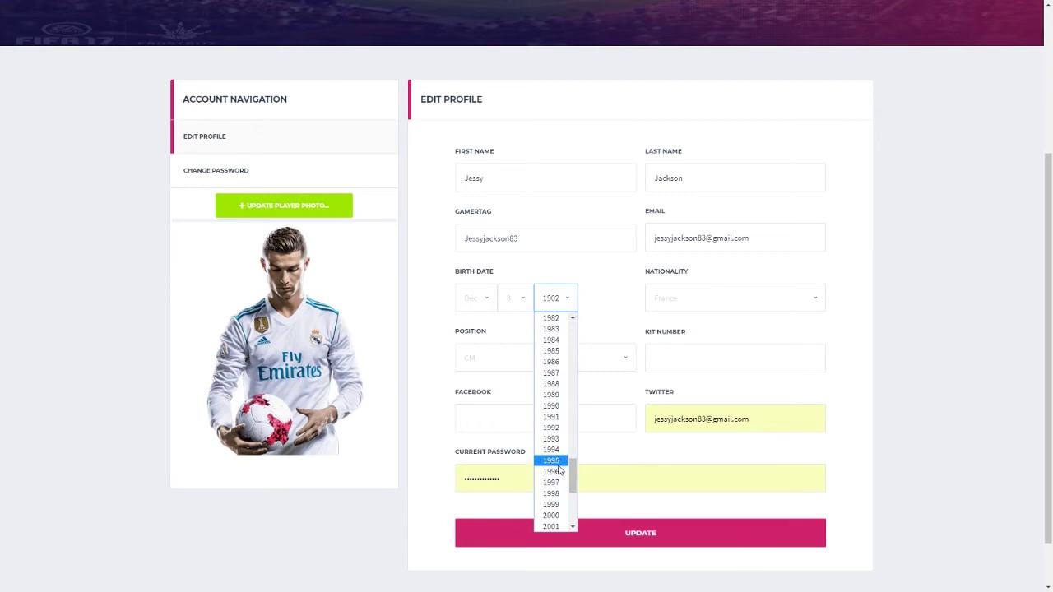
click(551, 371)
click(588, 322)
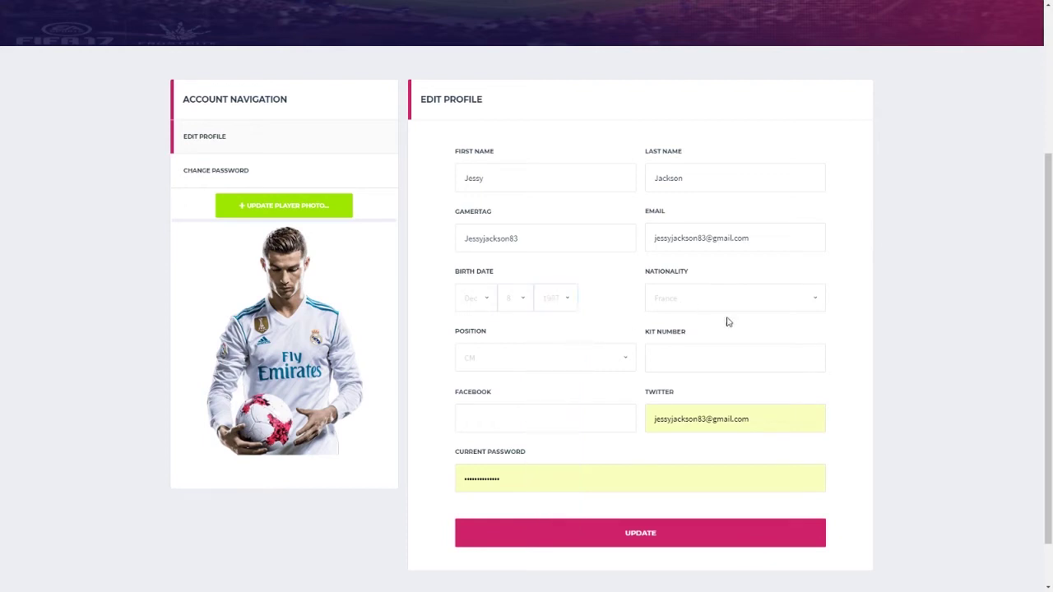
Step: Set kit number 83, replace the Twitter field with the player's twitter.com link, and save
click(699, 360)
text(83)
click(566, 389)
drag(765, 419, 588, 418)
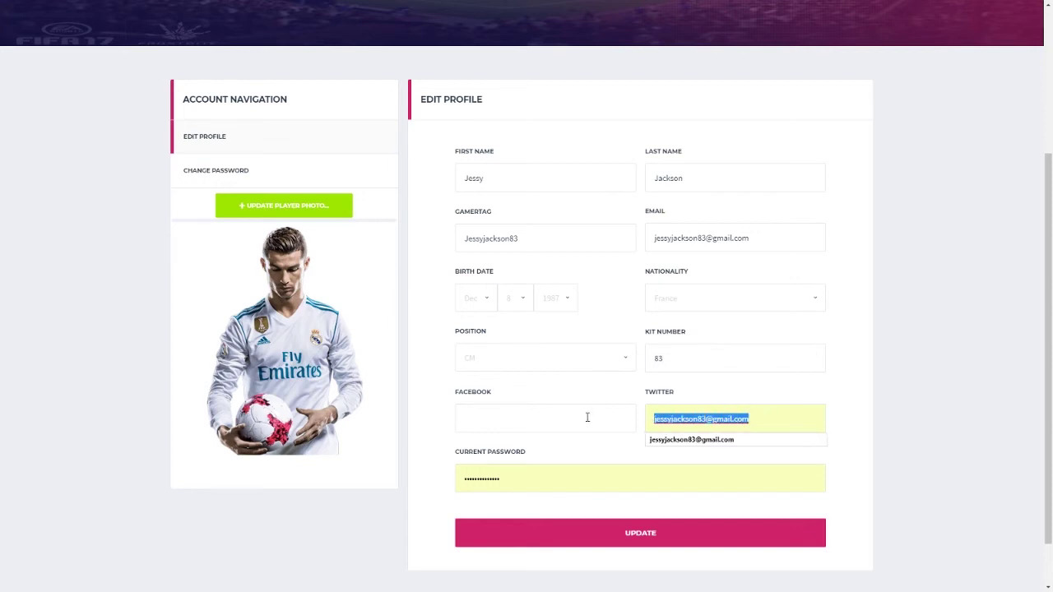
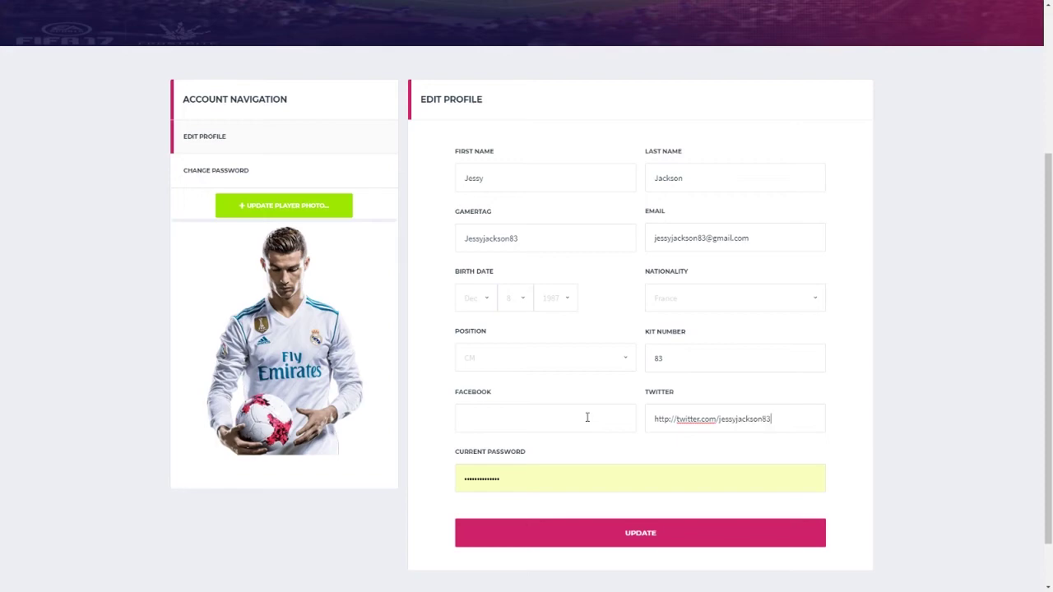
scroll(423, 419, down, 2)
scroll(423, 411, up, 2)
scroll(423, 409, down, 2)
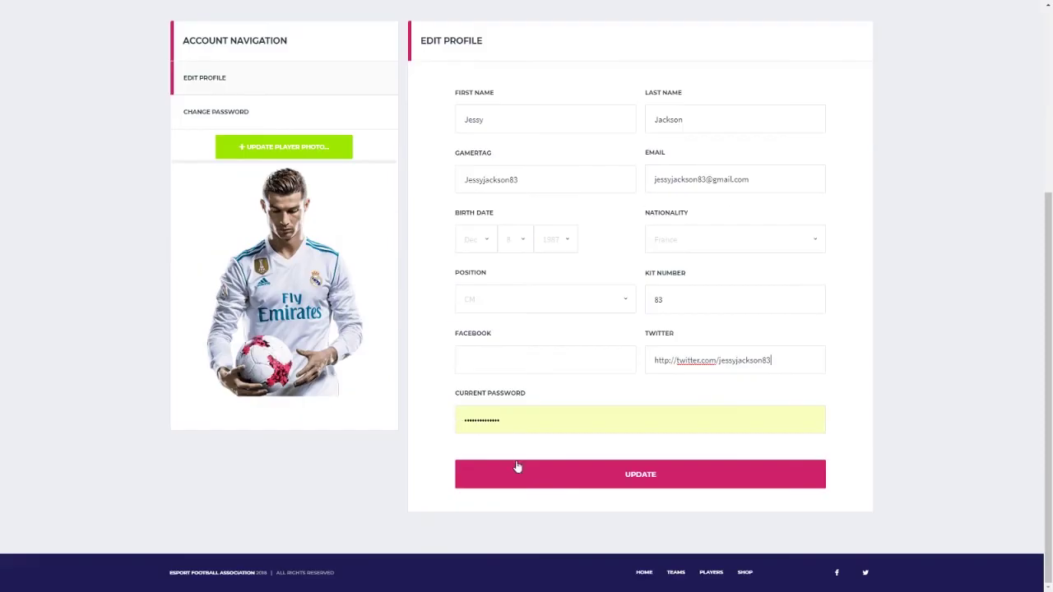
click(516, 466)
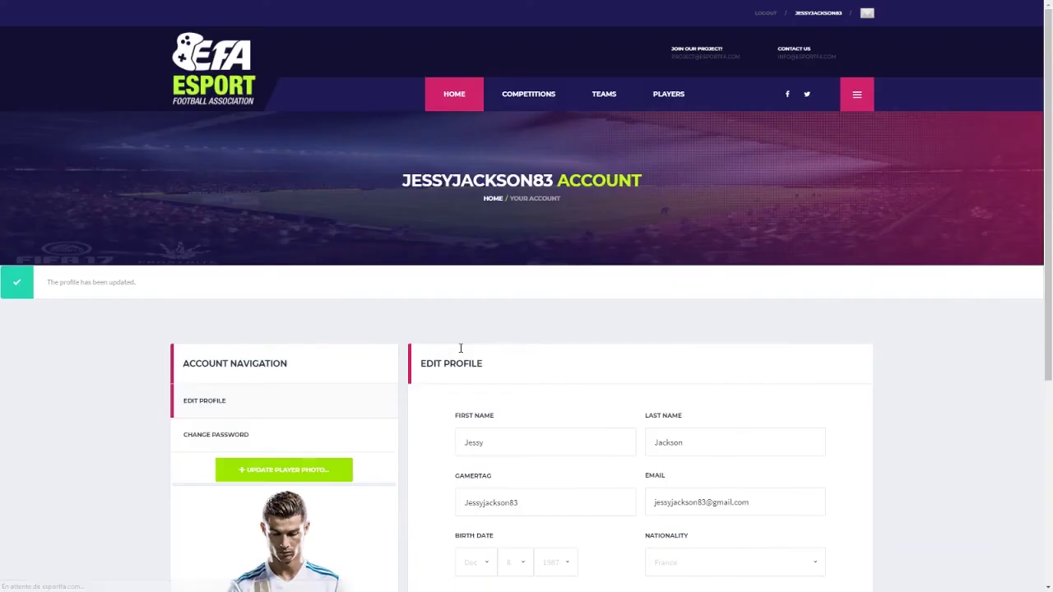
Step: Start a player photo upload, cancel the file dialog, and review the updated account page
scroll(169, 343, down, 2)
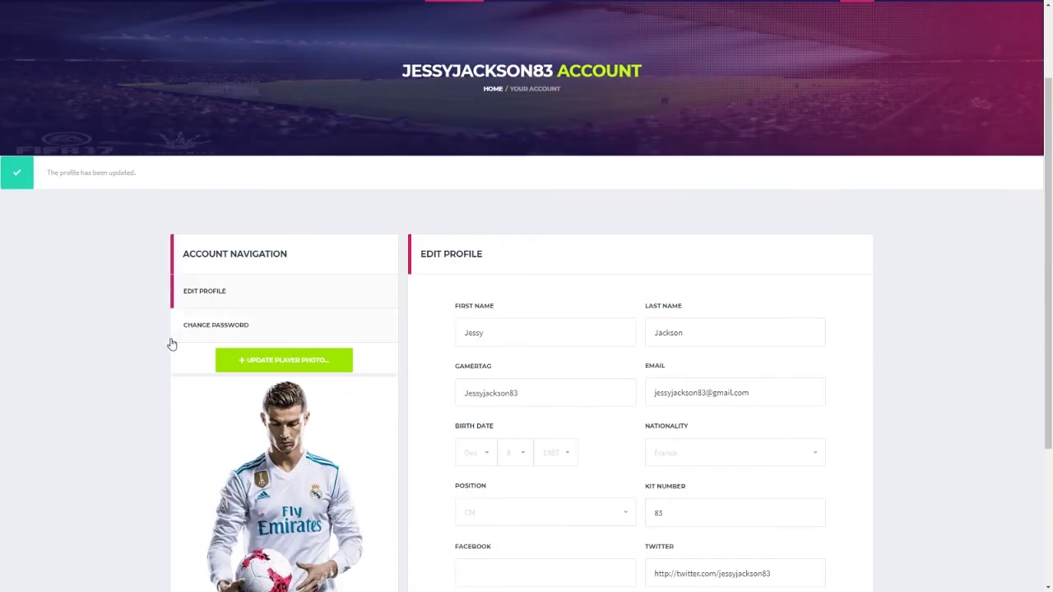
click(279, 360)
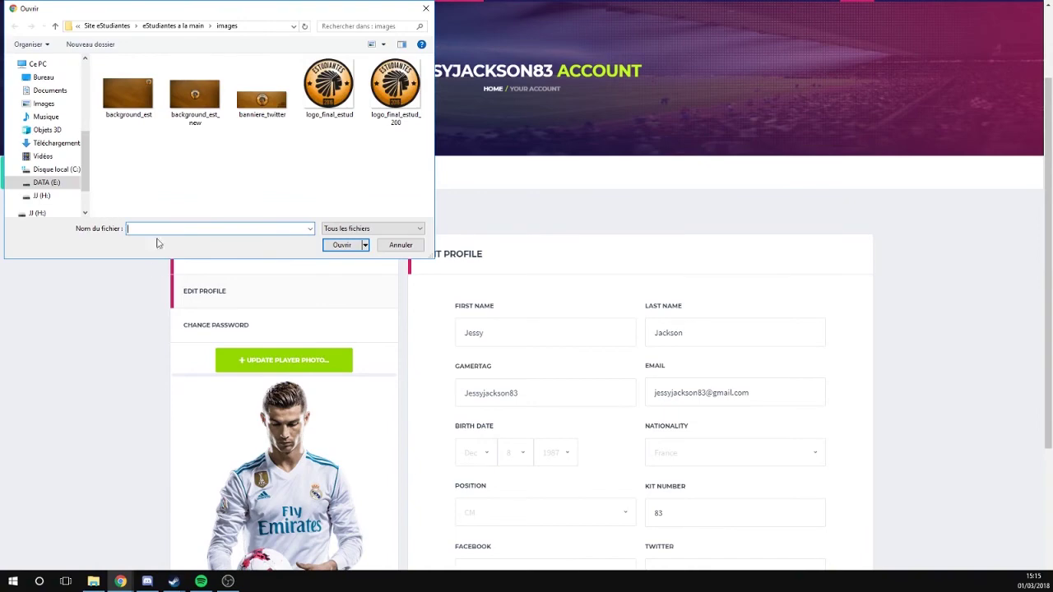
click(400, 245)
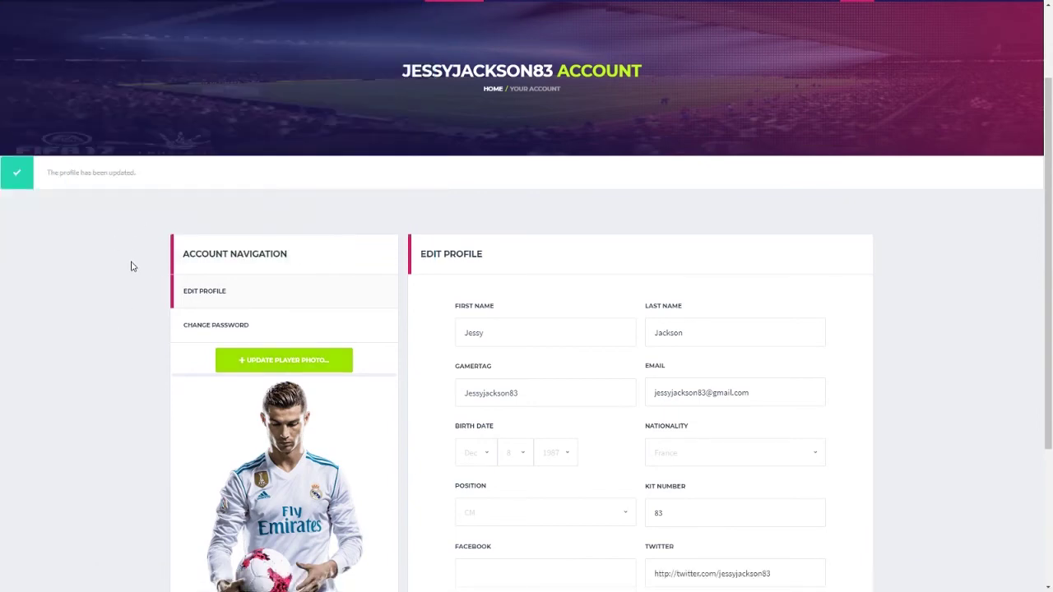
scroll(136, 259, down, 1)
scroll(140, 247, down, 2)
scroll(145, 239, up, 5)
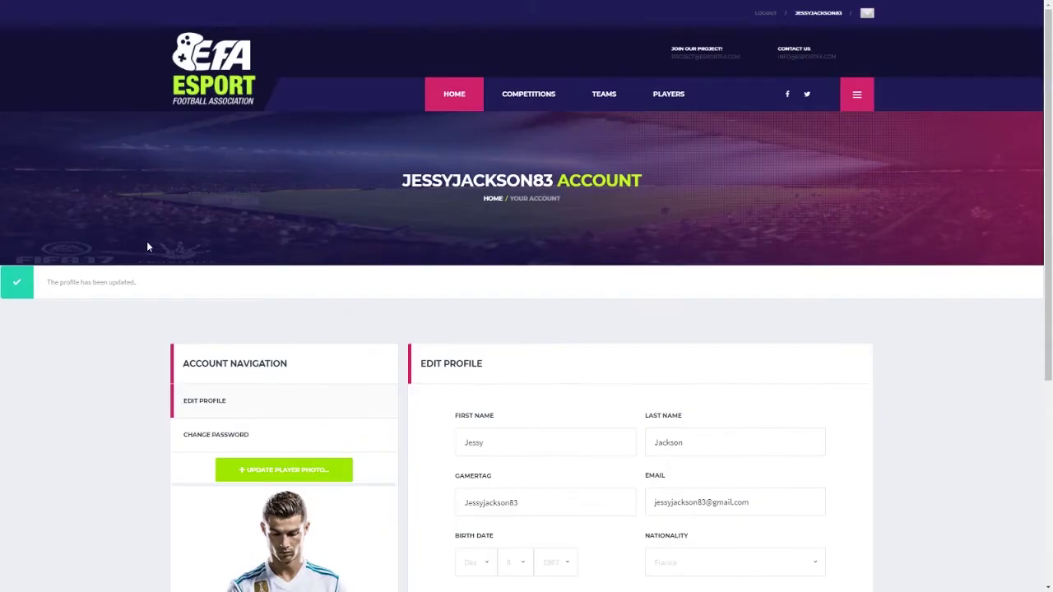
Step: Open My Player > Overview and scroll through it to check kit number 83 and Twitter link
mouse_move(723, 125)
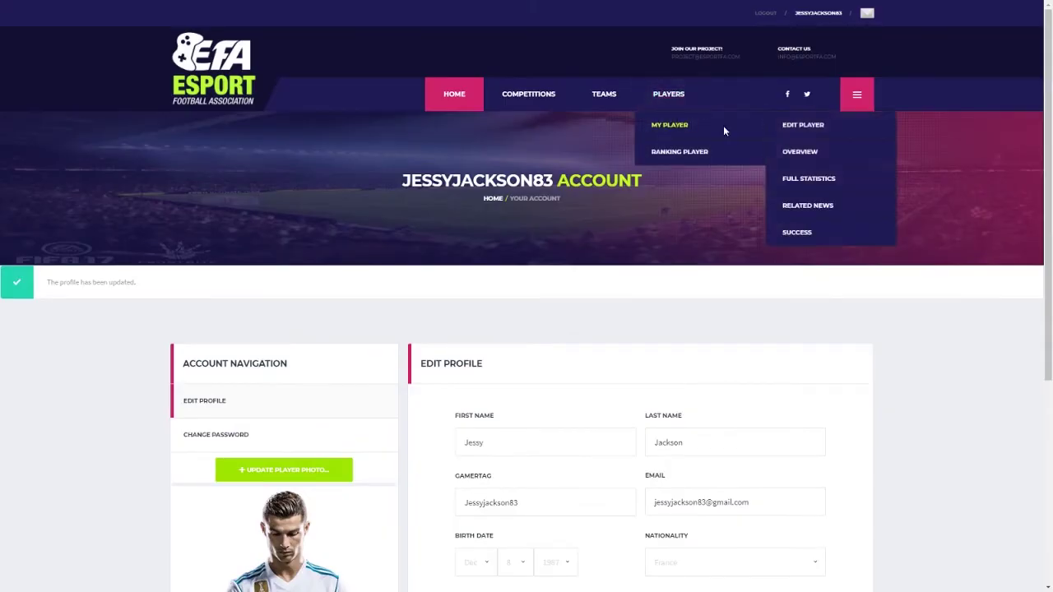
click(750, 161)
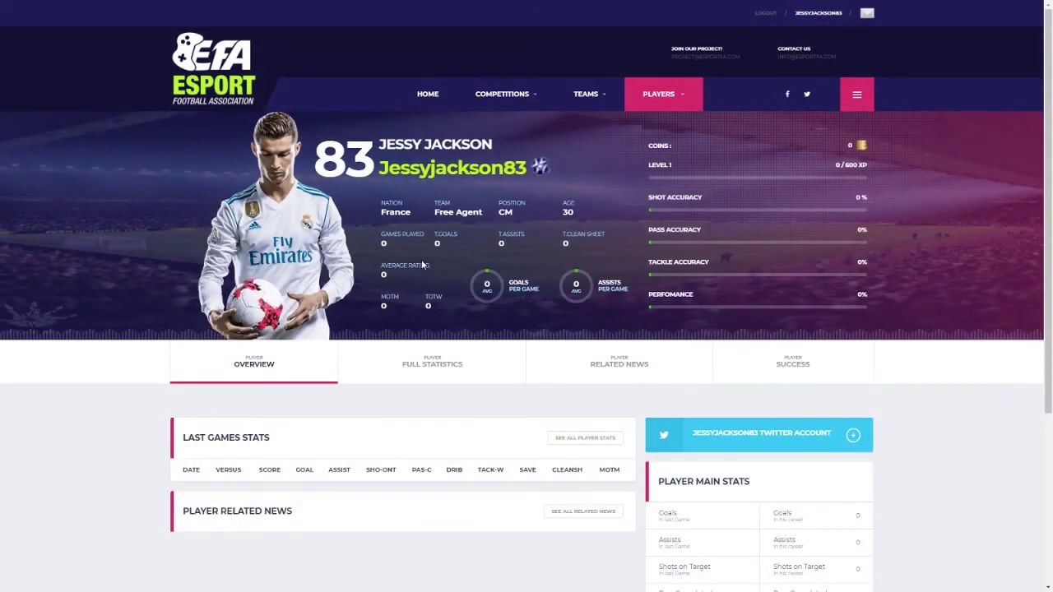
scroll(568, 252, down, 1)
scroll(558, 254, down, 1)
scroll(557, 254, down, 1)
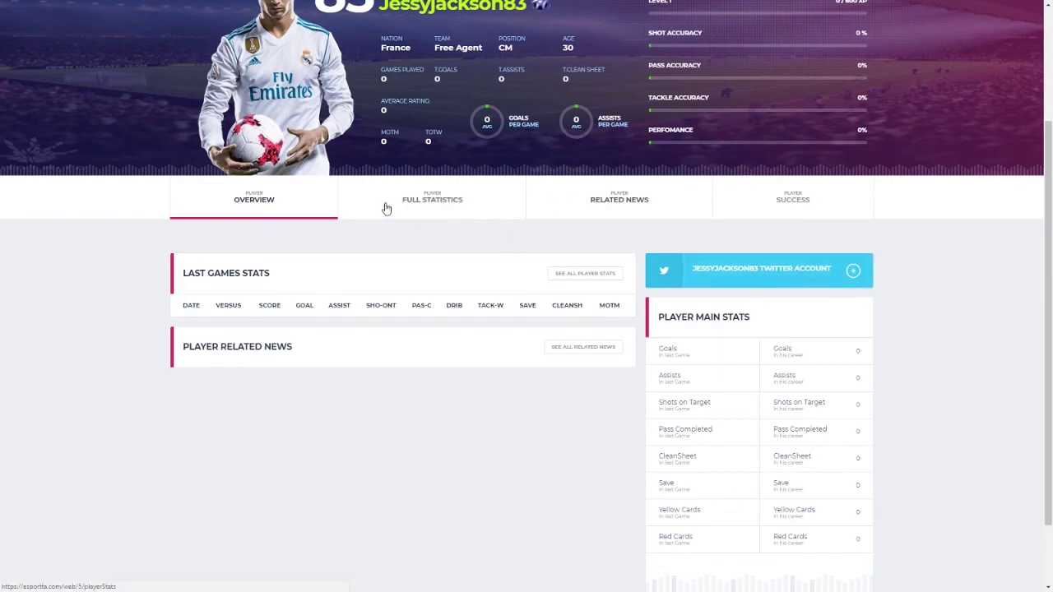
scroll(475, 212, up, 3)
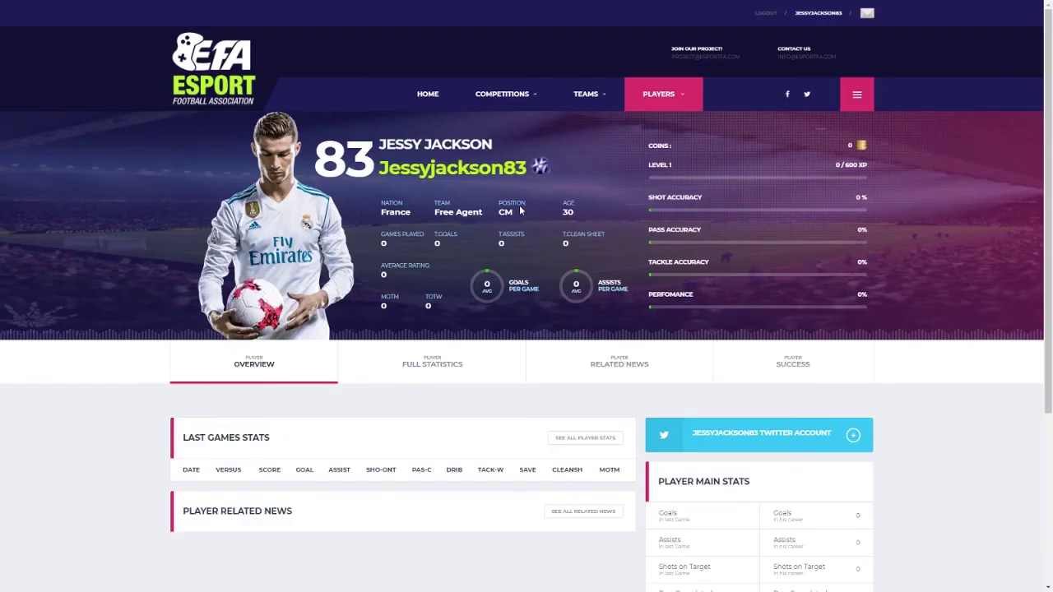
Step: View the player's Full Statistics, Related News and Success tabs in turn
click(430, 363)
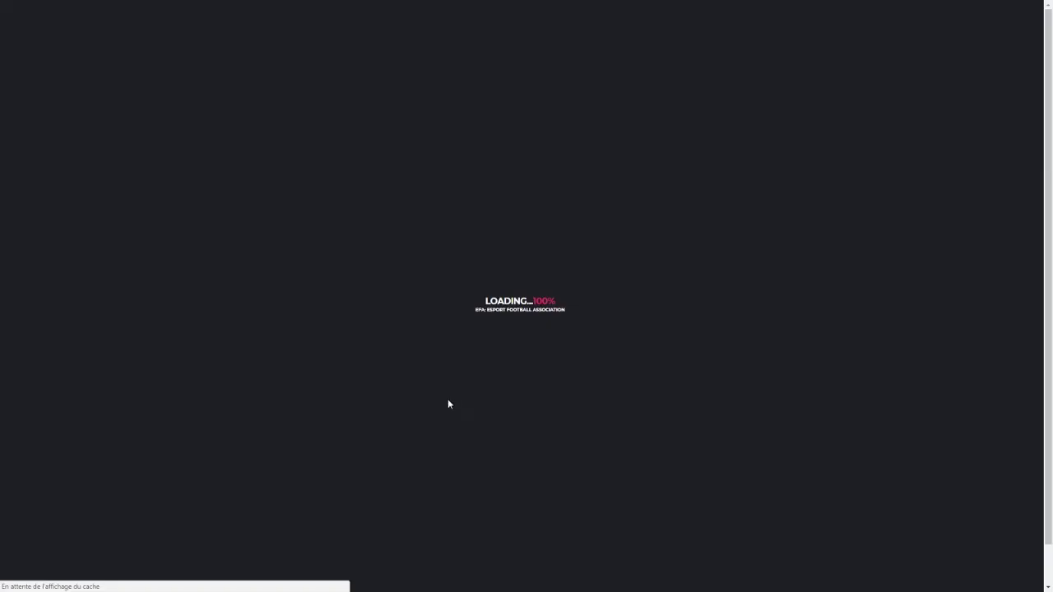
scroll(444, 333, down, 1)
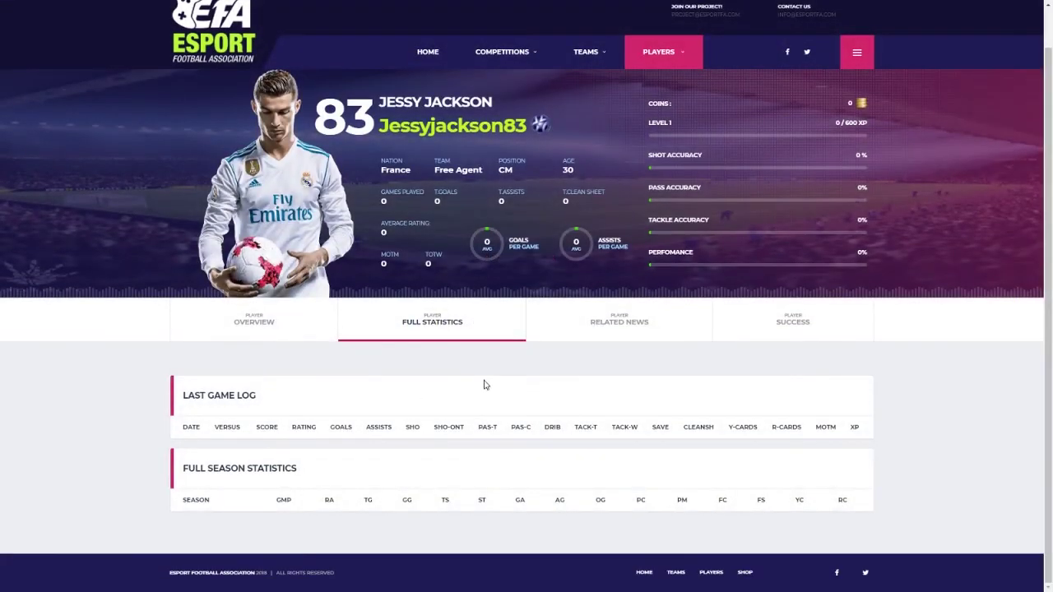
click(614, 326)
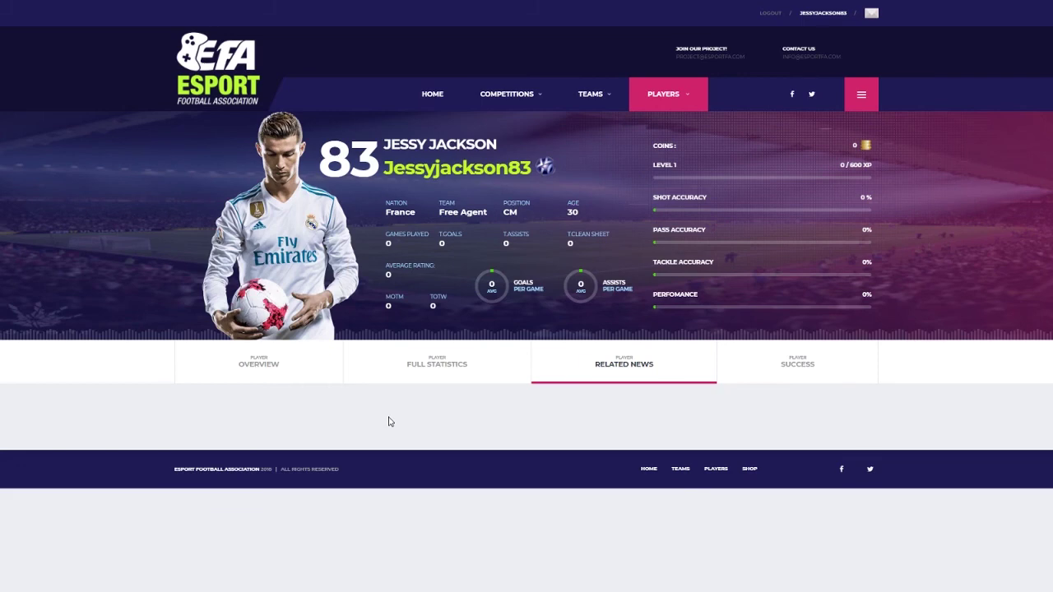
click(810, 371)
scroll(360, 321, down, 1)
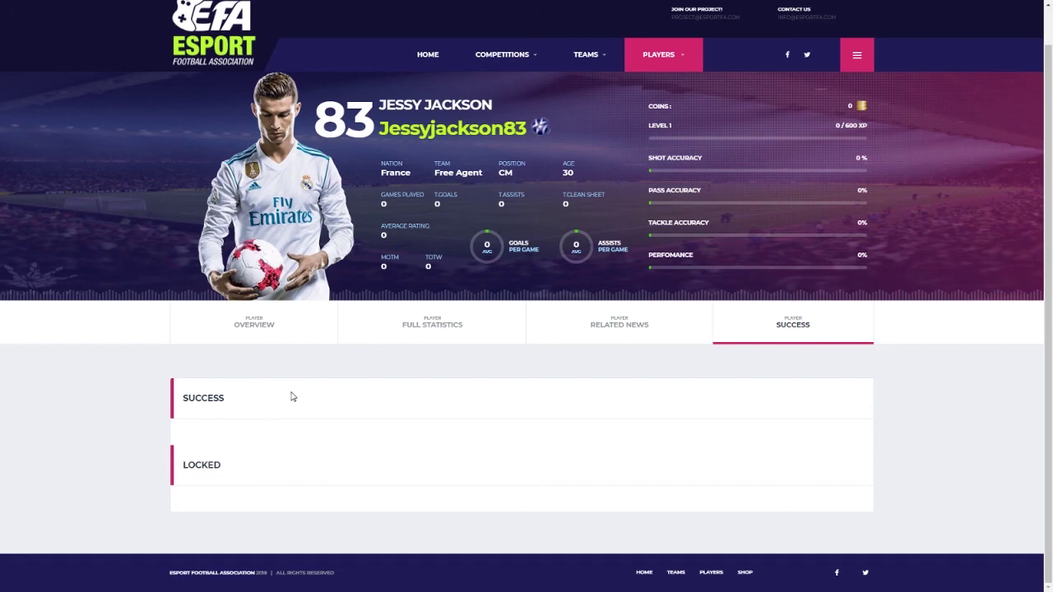
scroll(431, 398, up, 1)
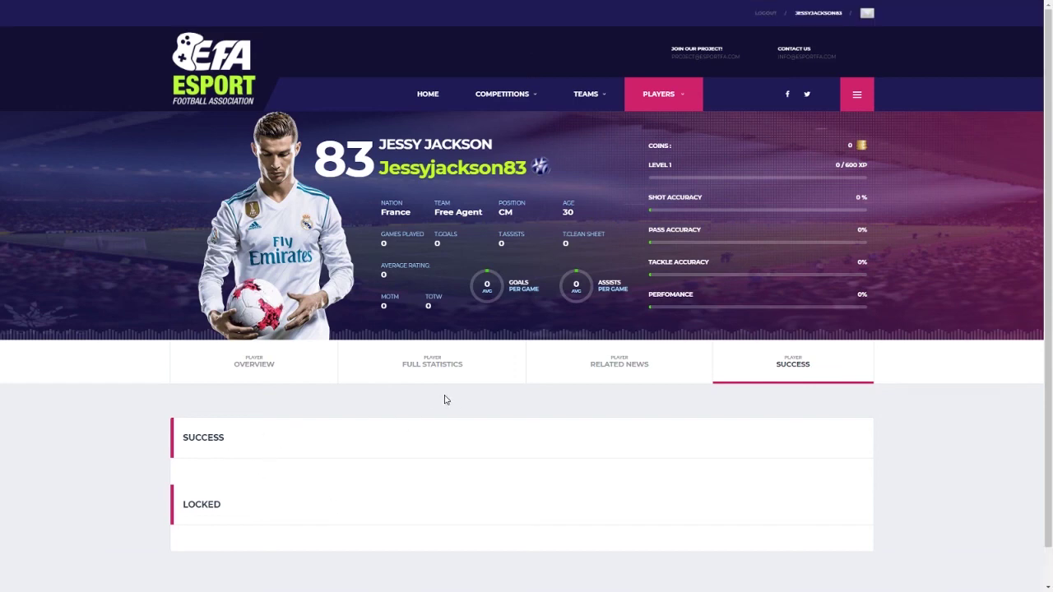